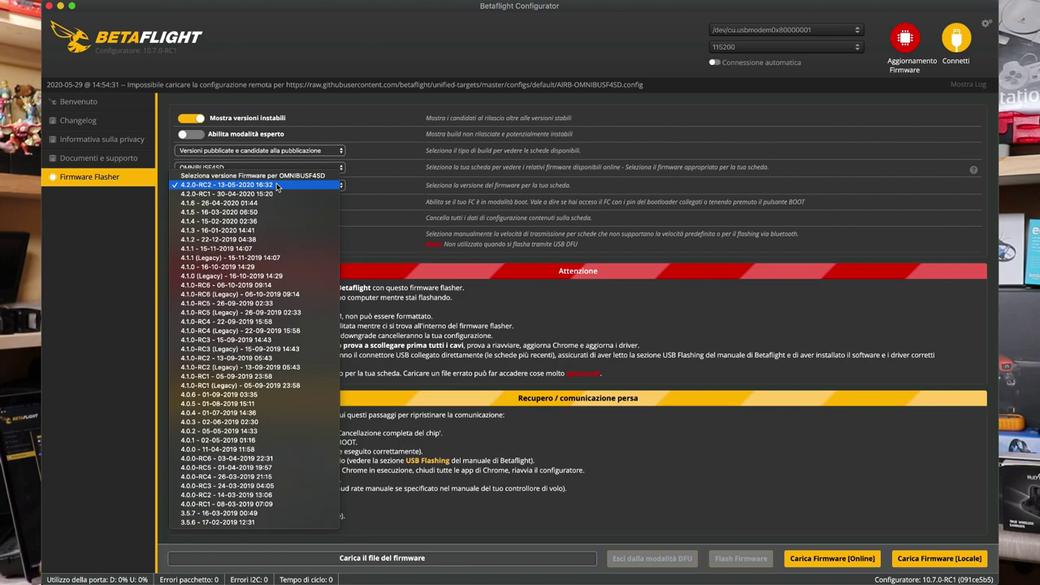
Keep firmware version 4.2.0-RC2 selected, connect to the flight controller and show its serial port assignments
click(349, 7)
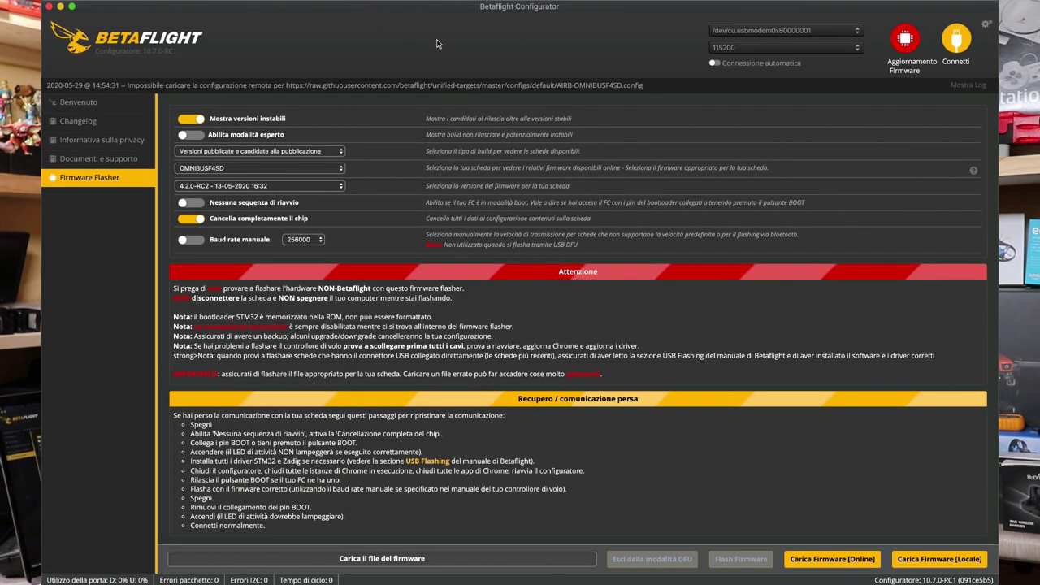
click(959, 43)
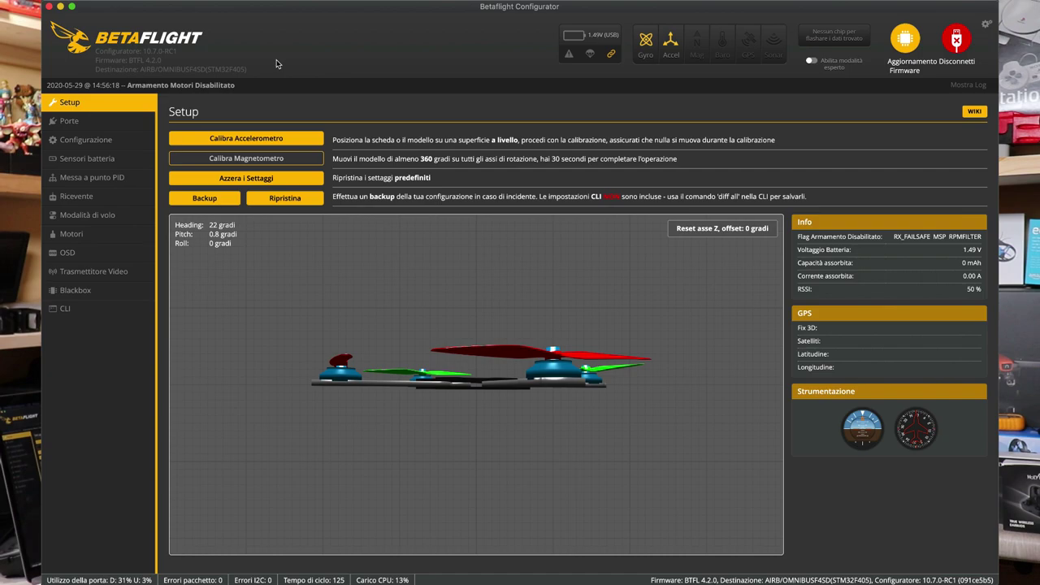
click(69, 120)
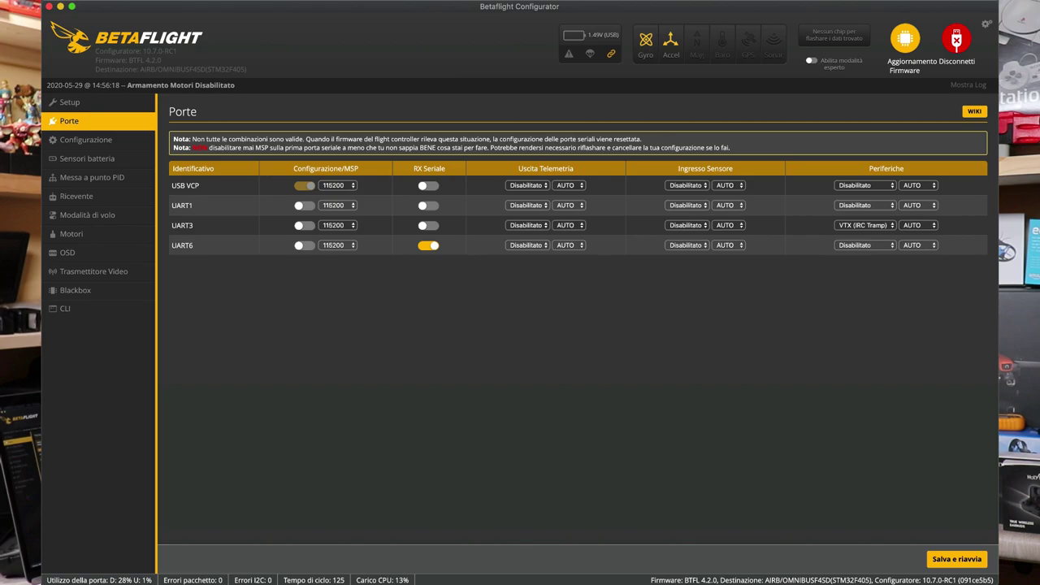
Review the ESC/motor features in the configuration and the available PID loop frequencies, keeping 8.00 kHz
click(95, 144)
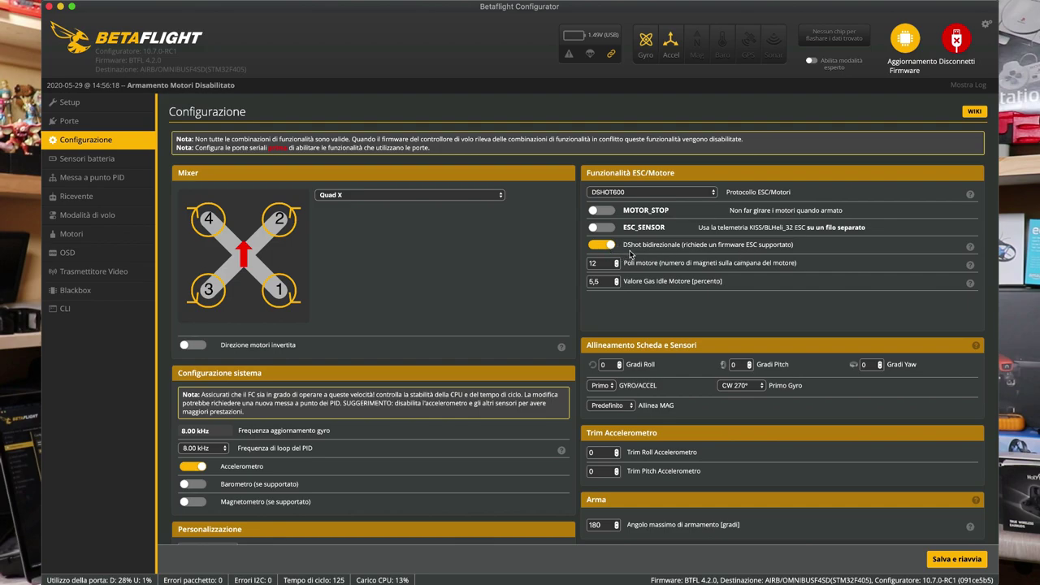
scroll(409, 301, down, 2)
scroll(408, 302, down, 3)
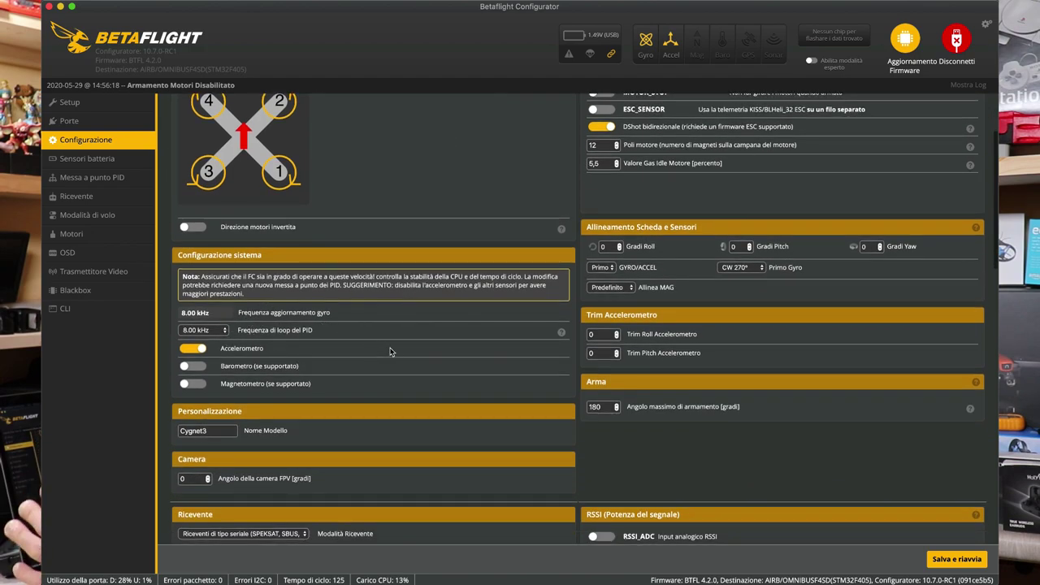
click(227, 334)
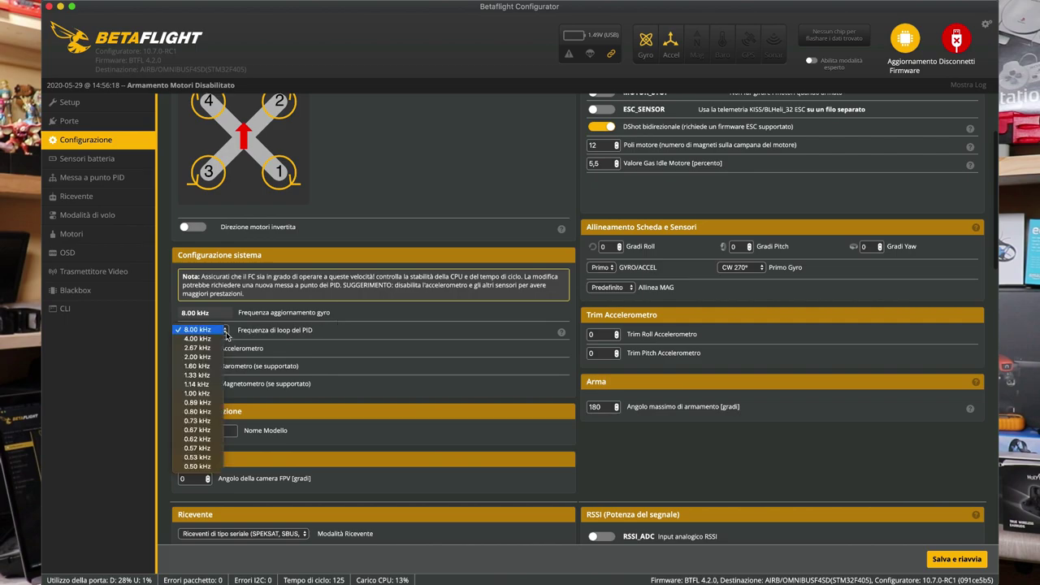
click(385, 328)
scroll(409, 327, down, 2)
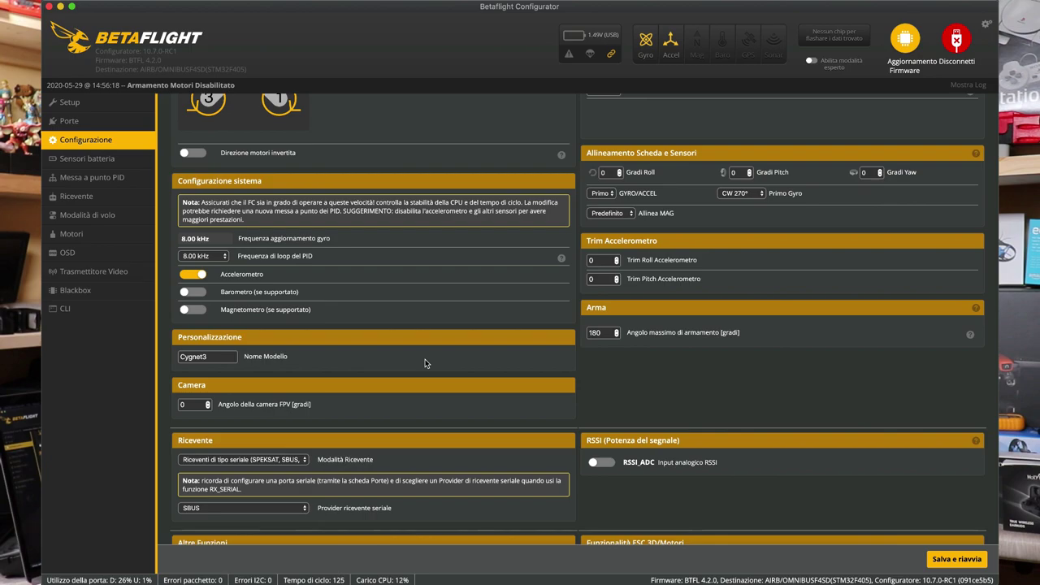
Examine the receiver, other features and beeper settings, and recheck the mixer and system configuration
scroll(424, 364, down, 4)
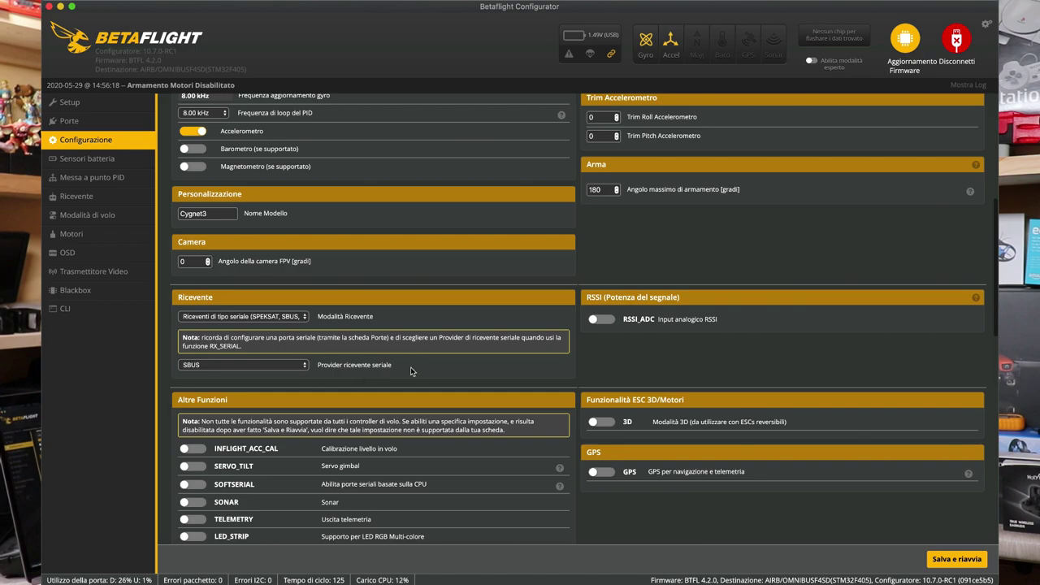
scroll(465, 349, down, 5)
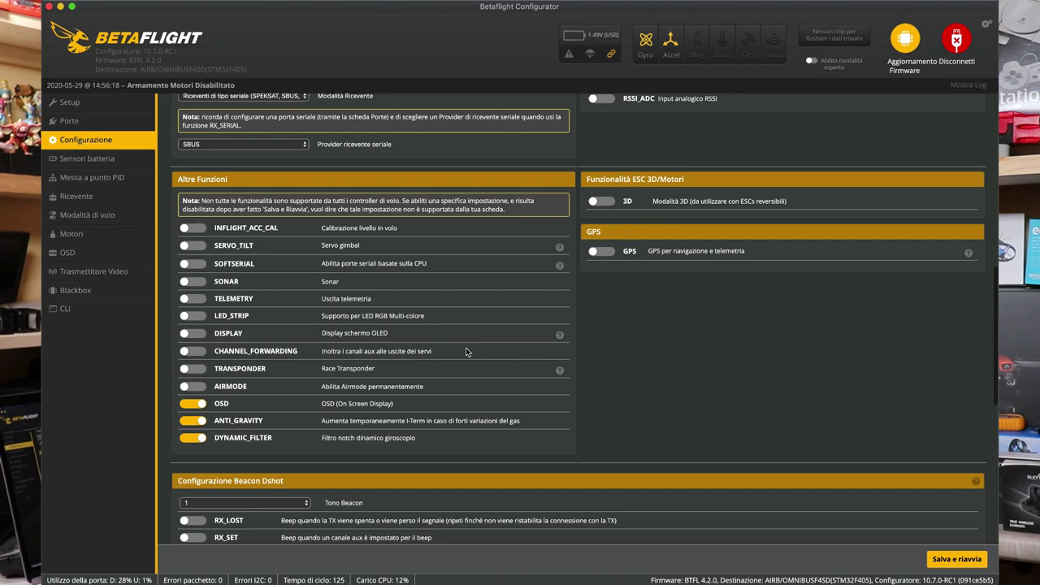
scroll(465, 346, down, 10)
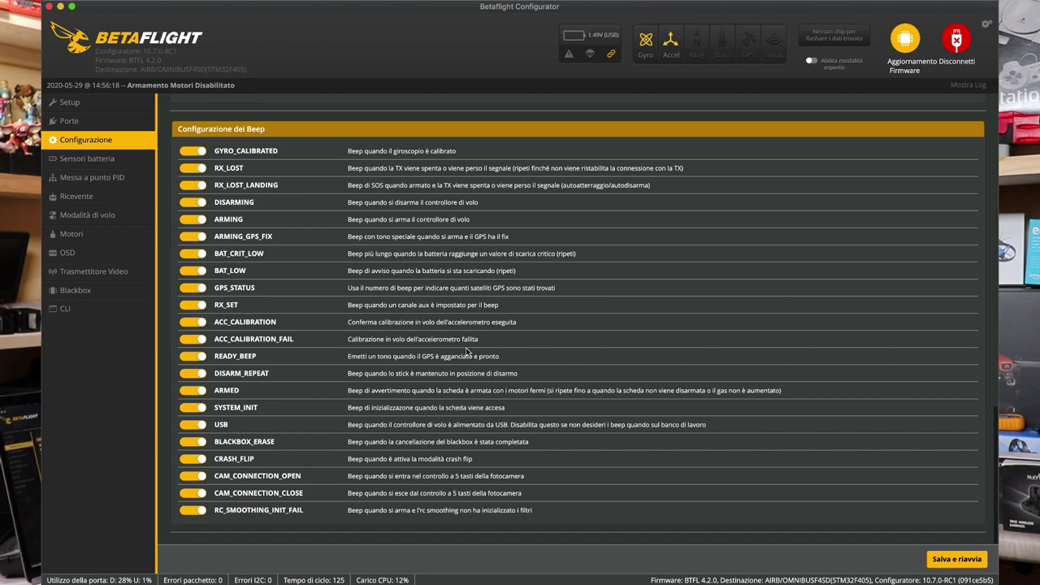
scroll(466, 346, up, 15)
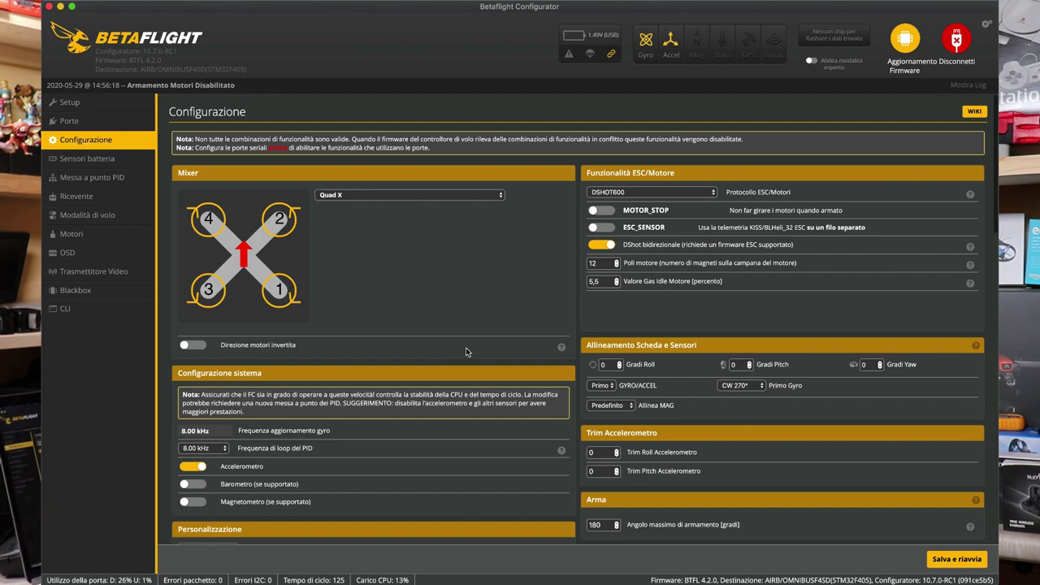
scroll(465, 349, down, 6)
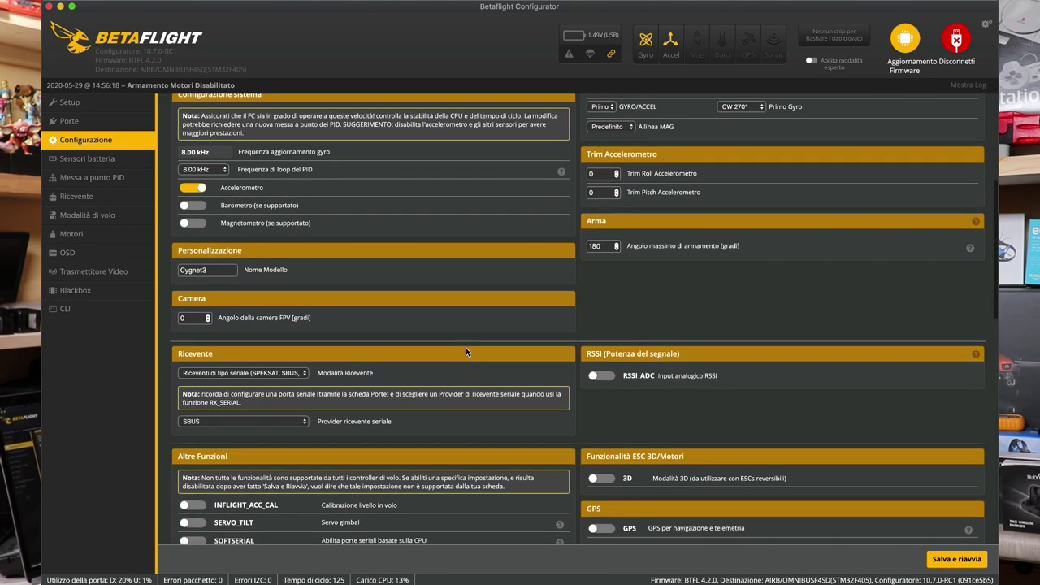
scroll(465, 351, up, 6)
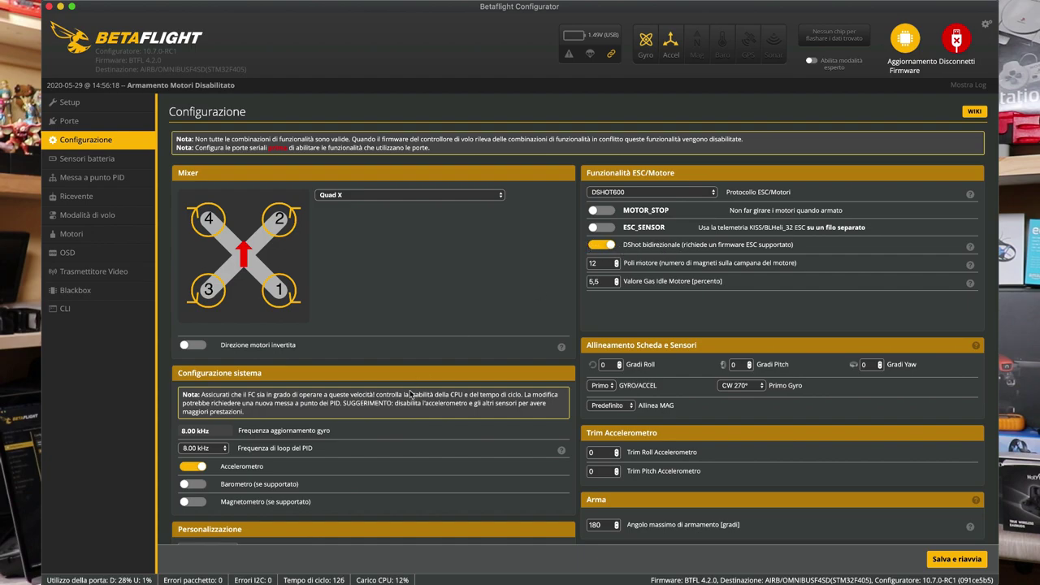
scroll(410, 393, down, 2)
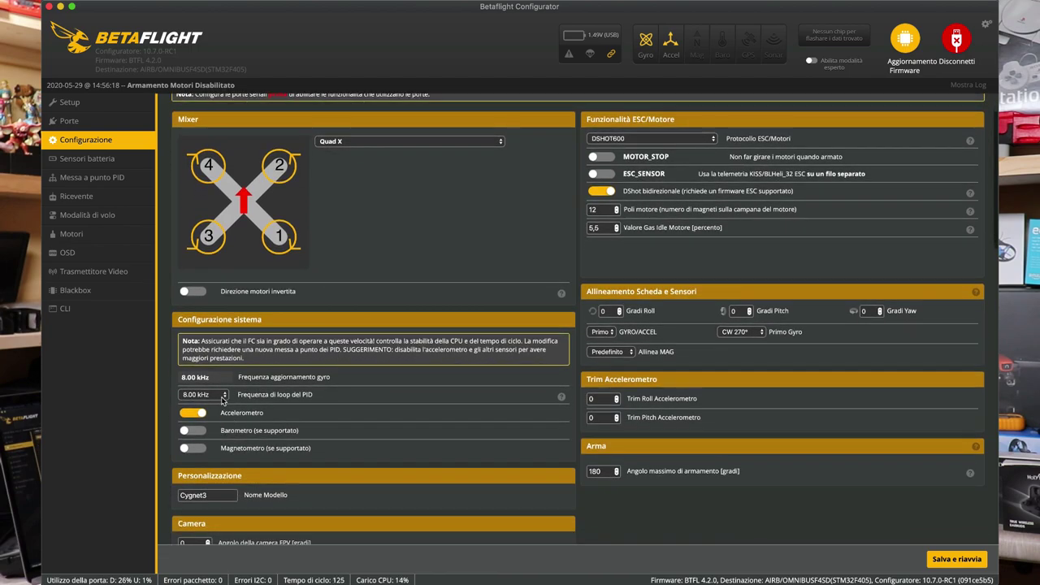
scroll(376, 429, down, 5)
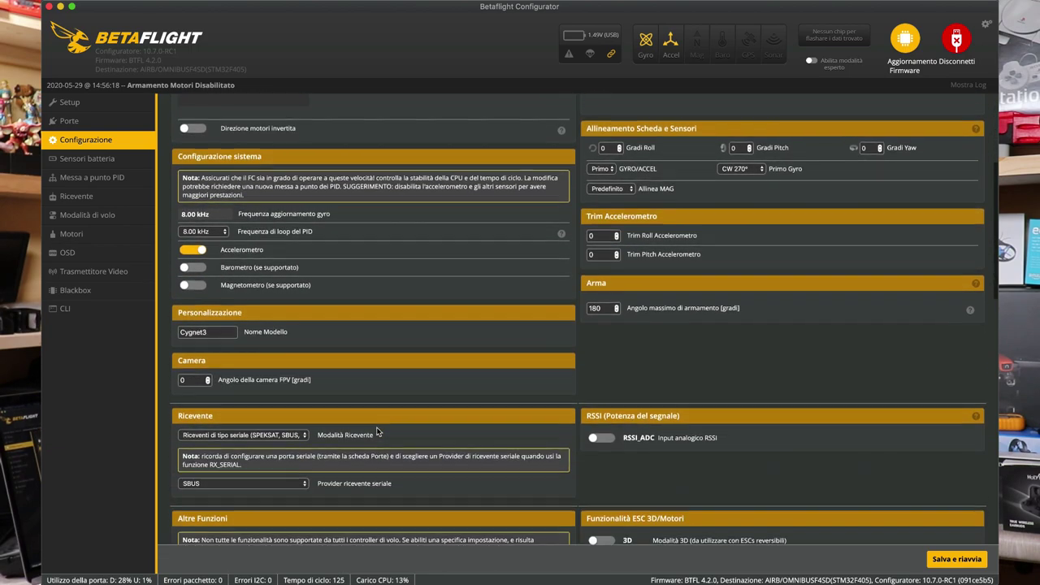
scroll(377, 427, down, 2)
Review the battery sensor, PID tuning, receiver, flight mode and motor settings one after another
click(87, 159)
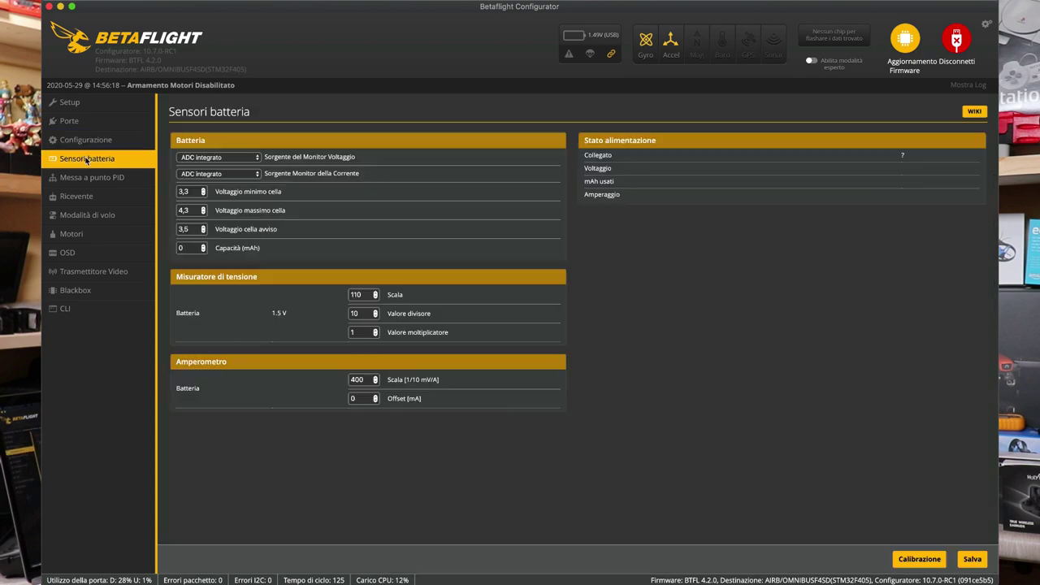
click(92, 178)
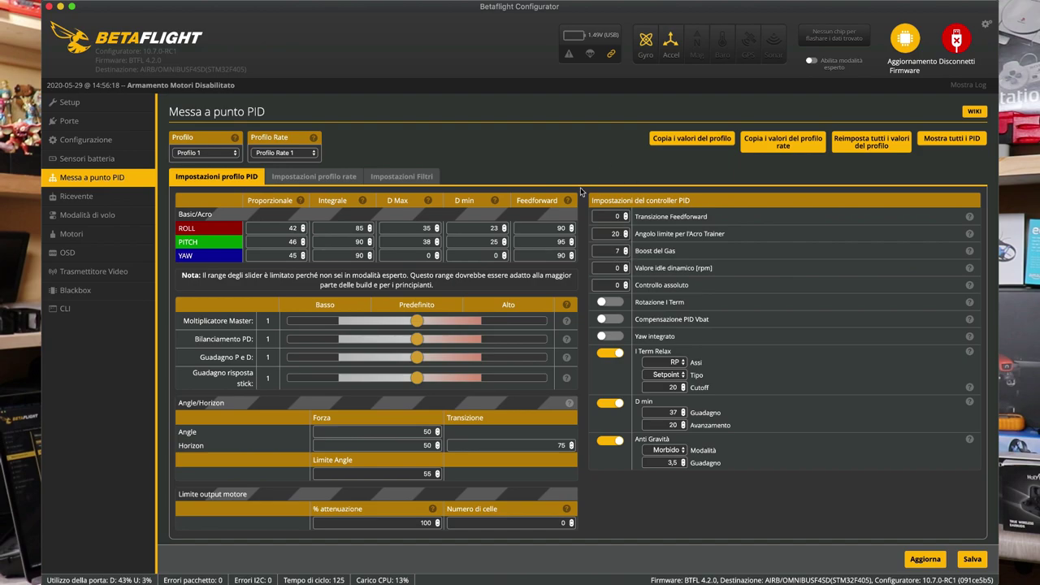
click(102, 196)
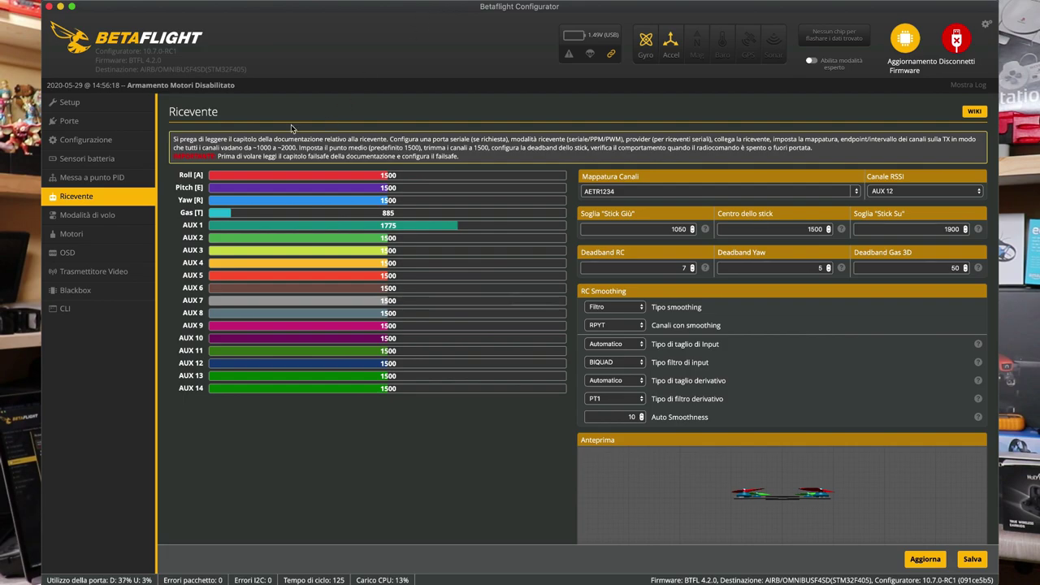
click(73, 217)
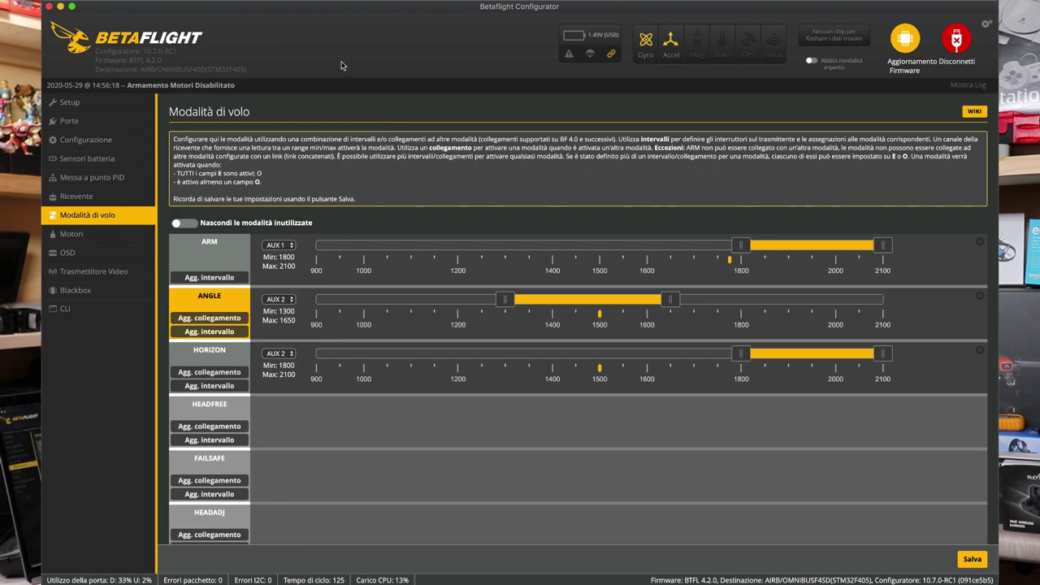
click(122, 235)
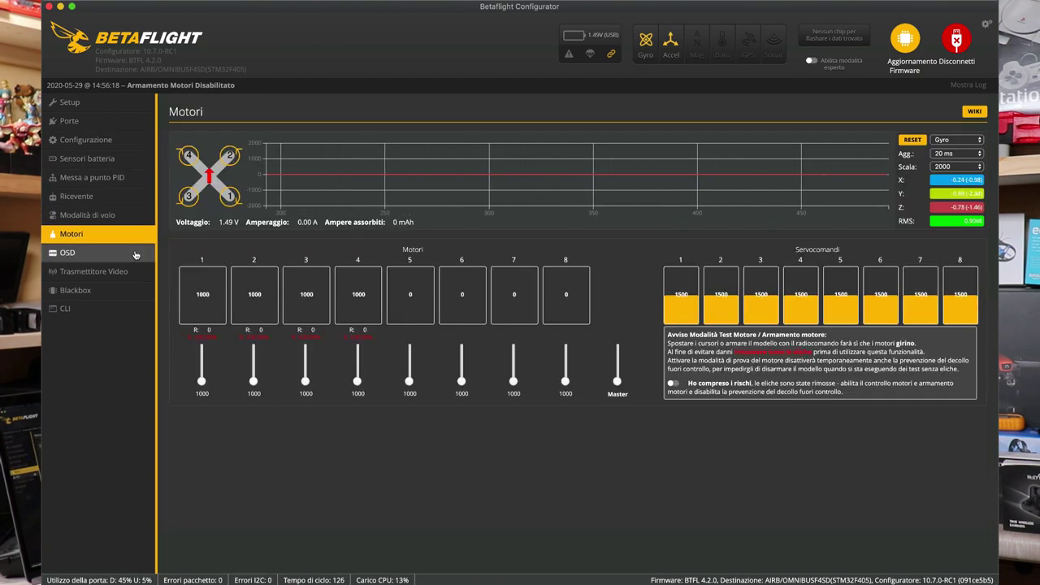
Recheck the general configuration and review the OSD elements and the video transmitter's mode and VTX table
click(89, 140)
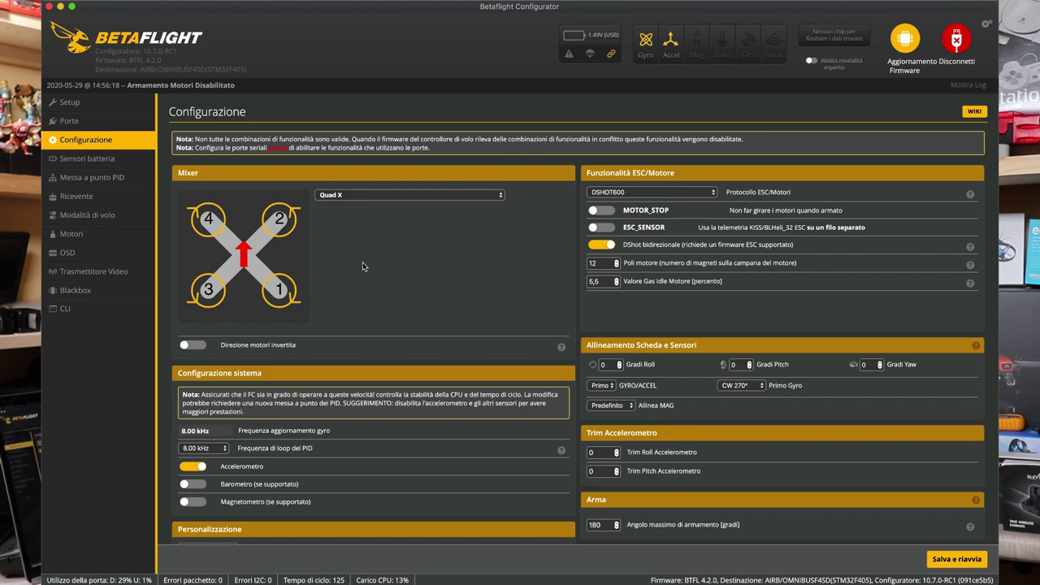
click(68, 254)
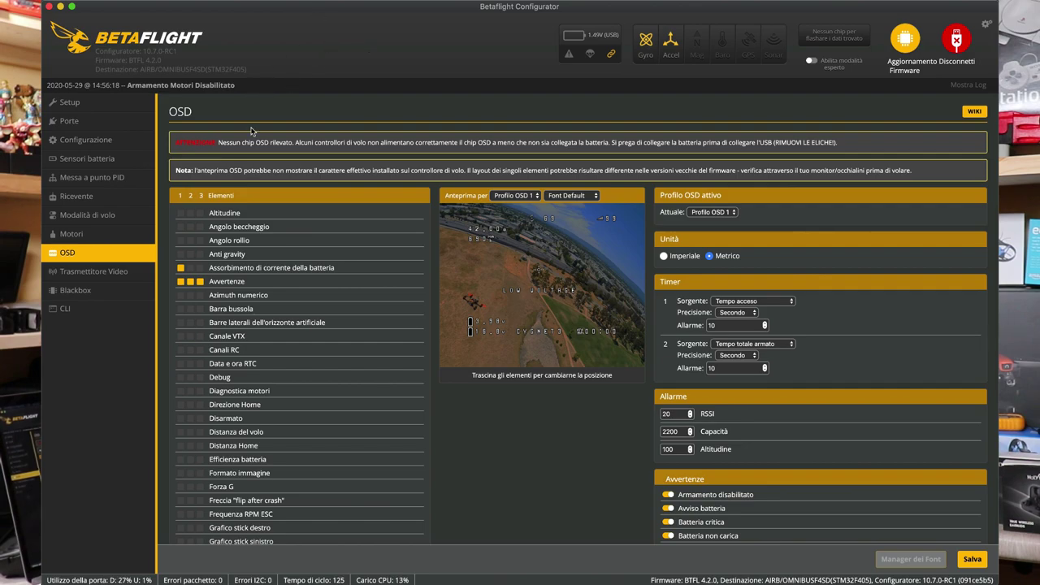
click(103, 273)
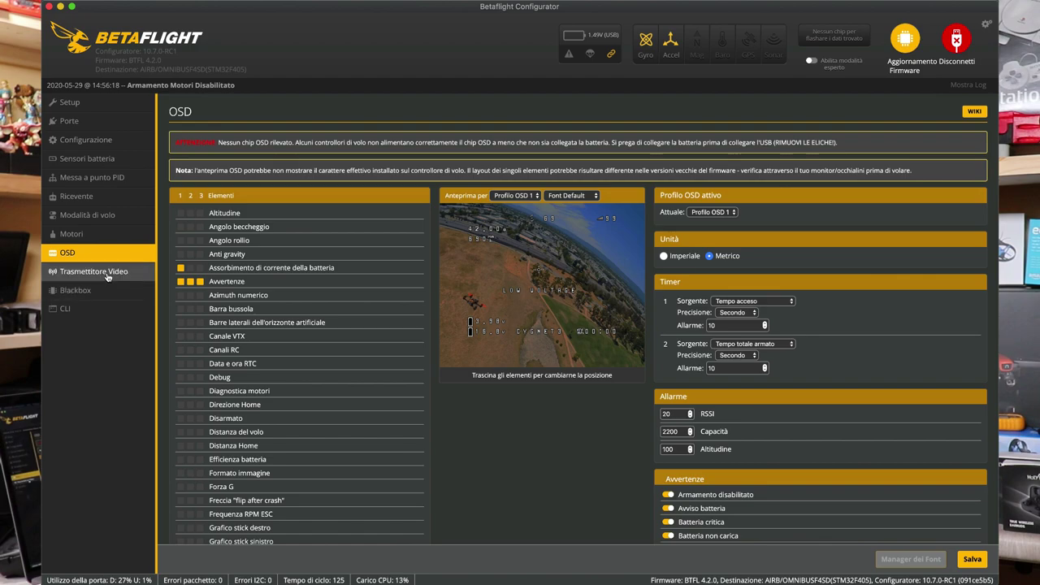
scroll(505, 251, down, 1)
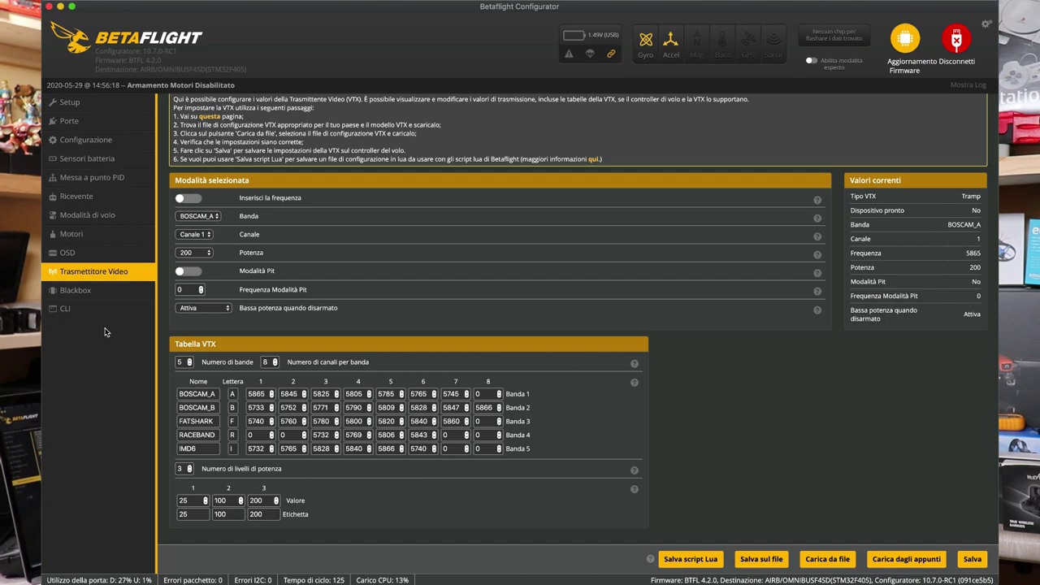
Open the CLI, and switch to Safari to show the start and full address of the Betaflight 4.2 Tuning Notes page
click(68, 310)
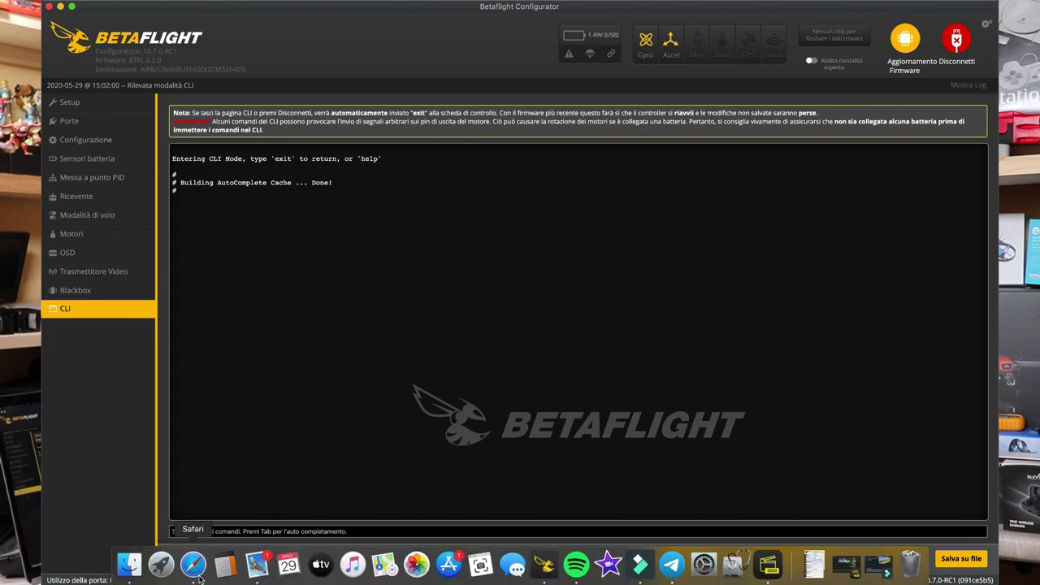
click(194, 564)
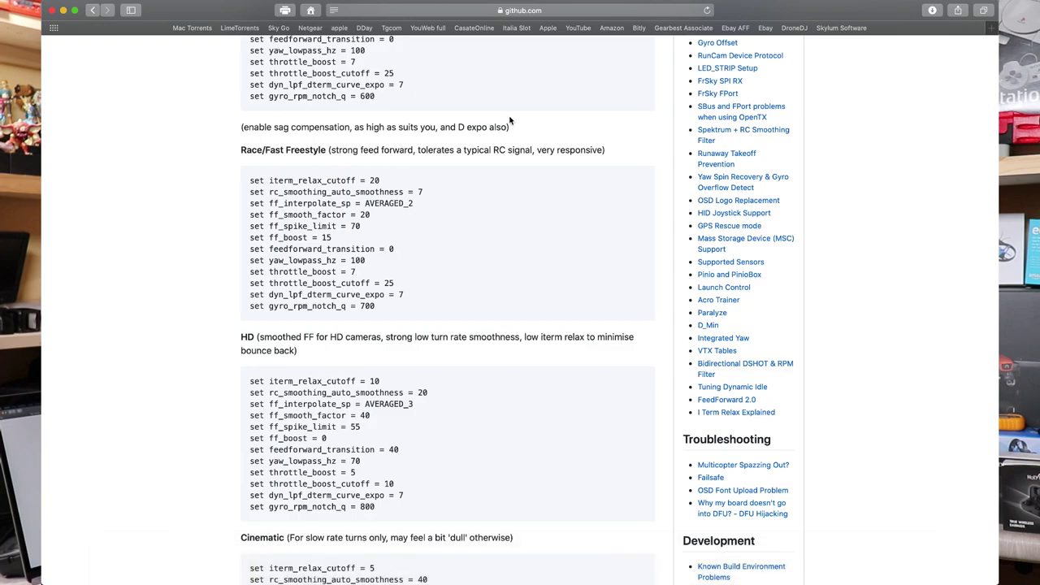
scroll(510, 120, up, 15)
click(470, 8)
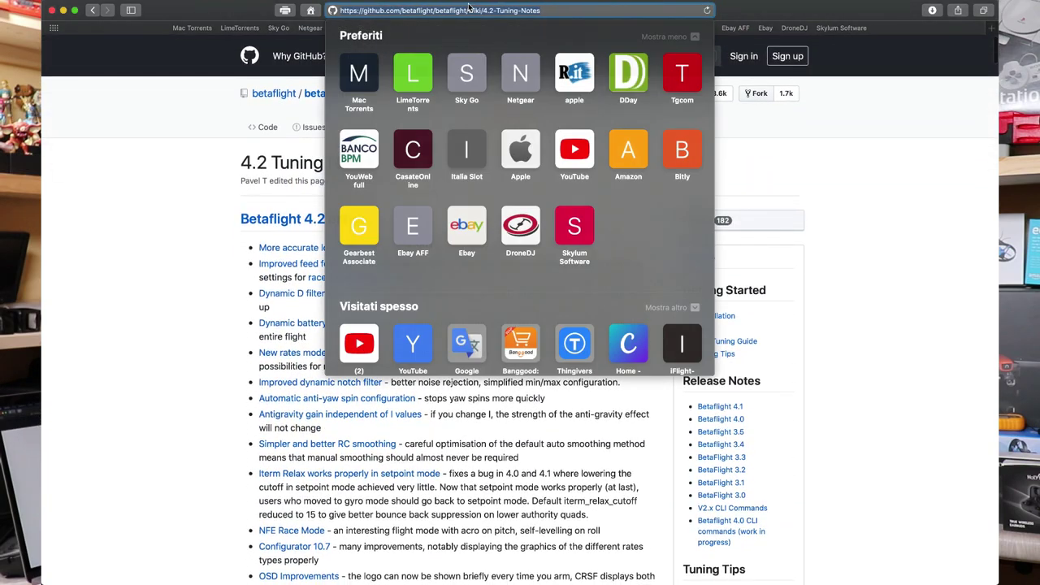
click(205, 198)
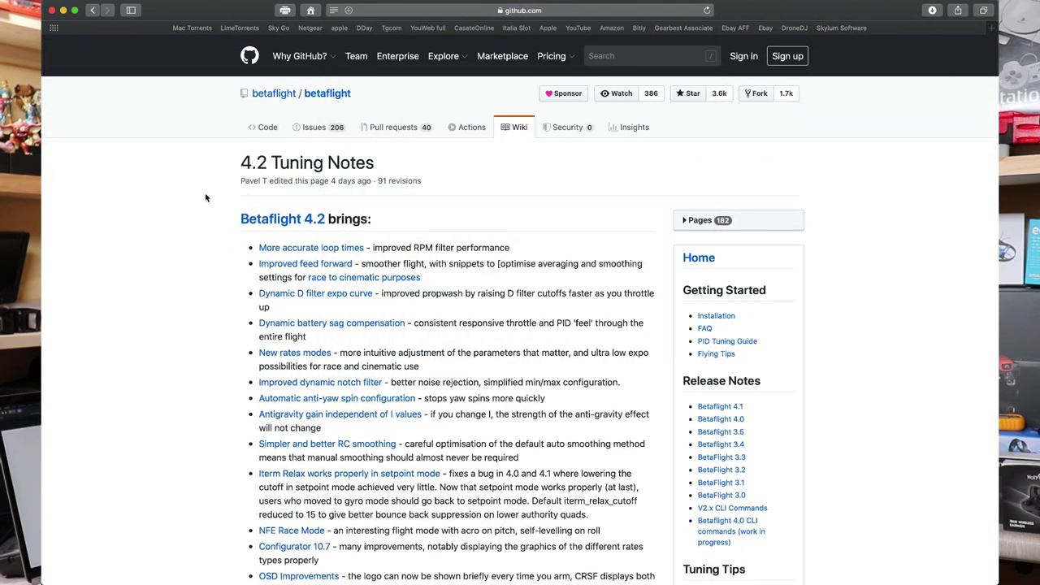
Read through the Quick settings snippets for ProRace, Race/Fast Freestyle, HD and Cinematic flying in the tuning notes
scroll(205, 197, down, 2)
scroll(206, 198, down, 20)
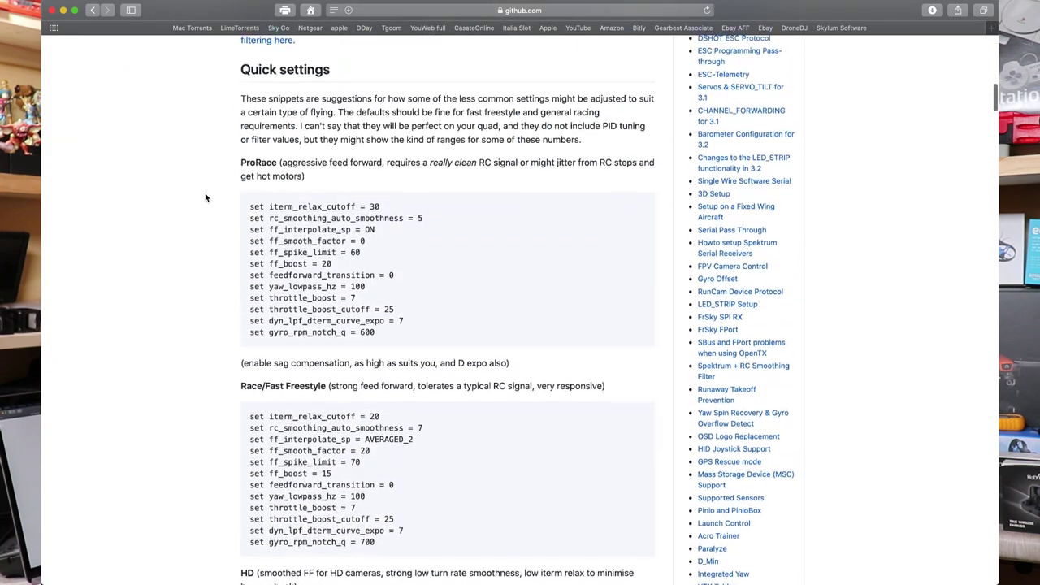
scroll(206, 198, up, 8)
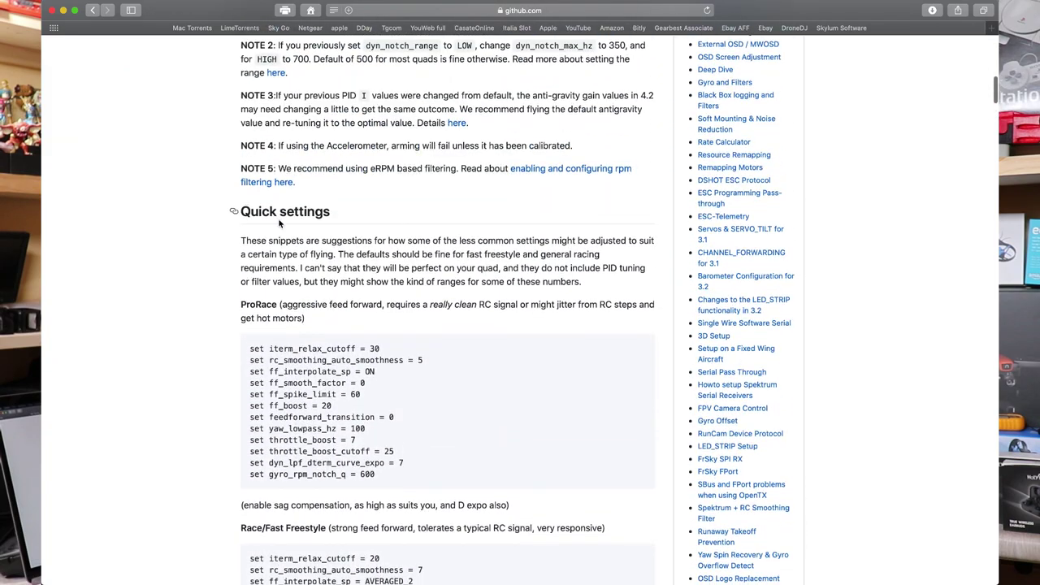
scroll(383, 194, down, 2)
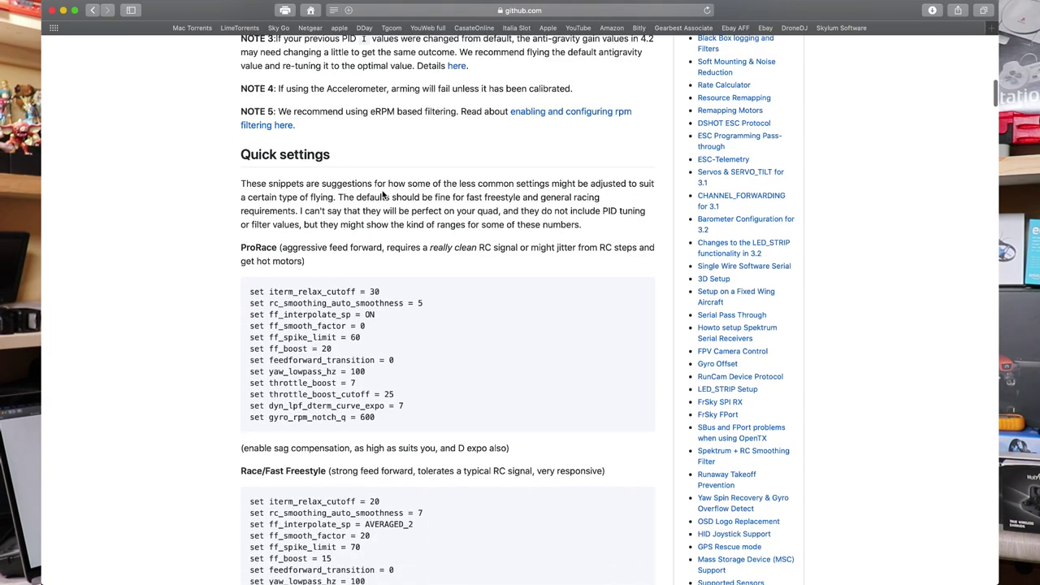
scroll(383, 194, up, 20)
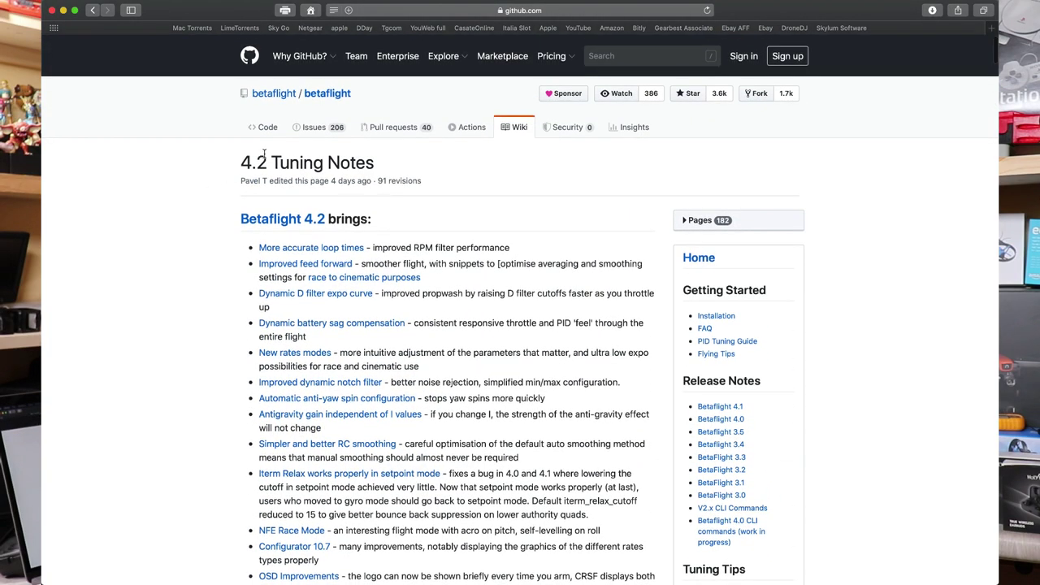
scroll(174, 203, down, 20)
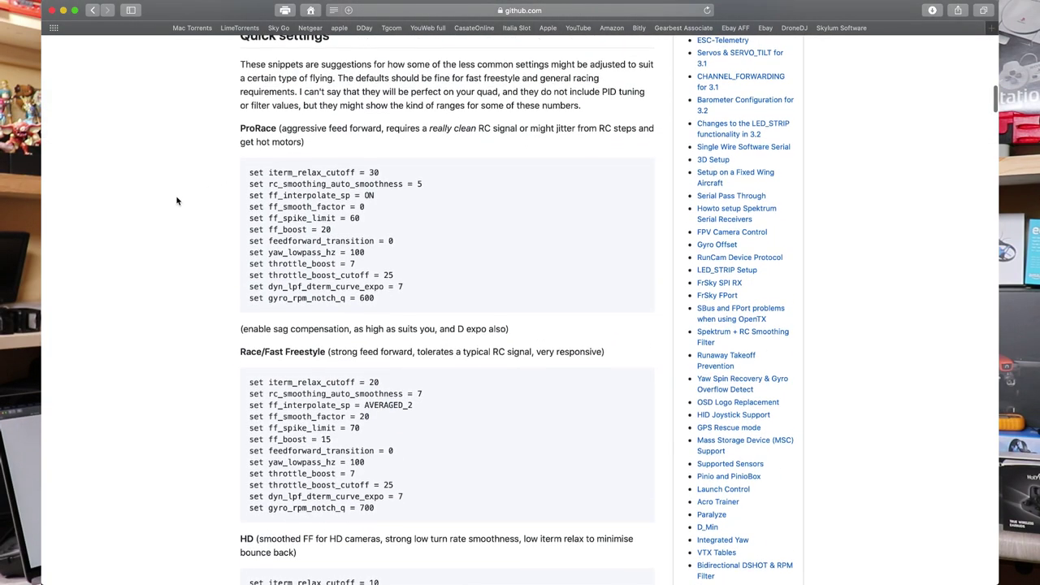
scroll(212, 255, down, 5)
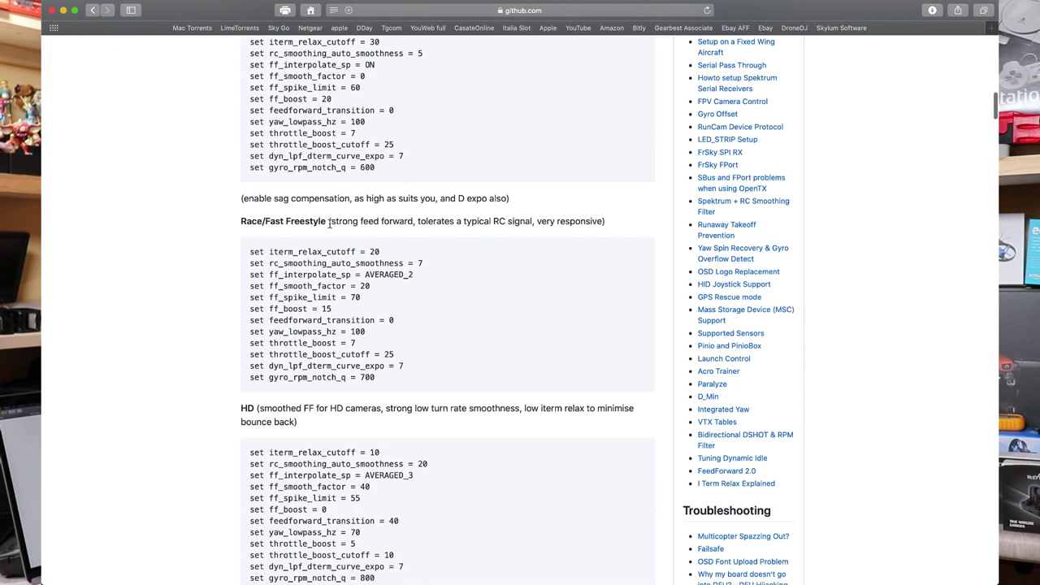
scroll(330, 225, down, 4)
scroll(329, 225, down, 6)
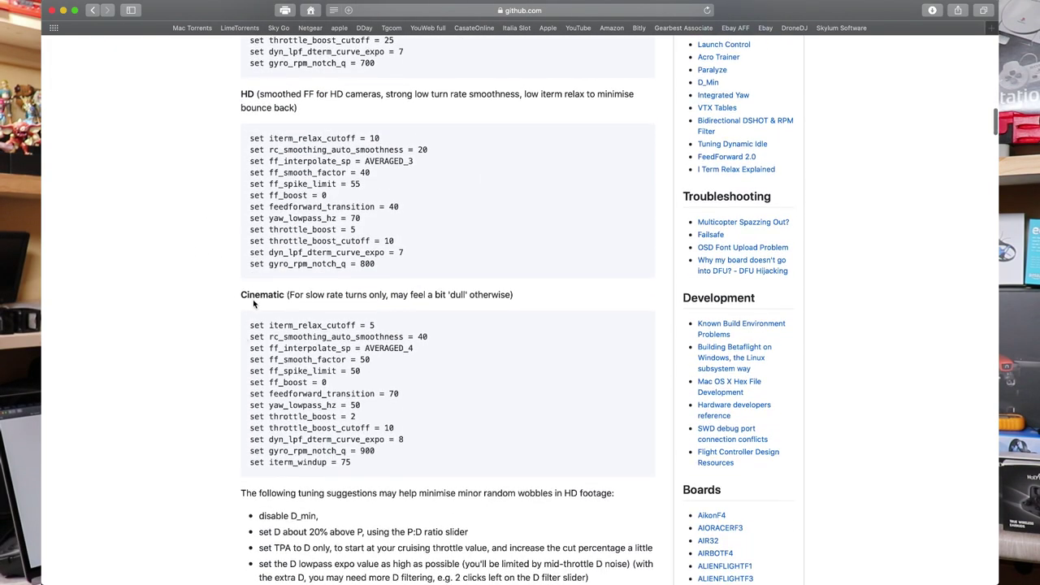
Copy the complete HD quick settings snippet, from iterm_relax_cutoff = 10 through gyro_rpm_notch_q = 800, in the tuning notes
scroll(211, 285, up, 2)
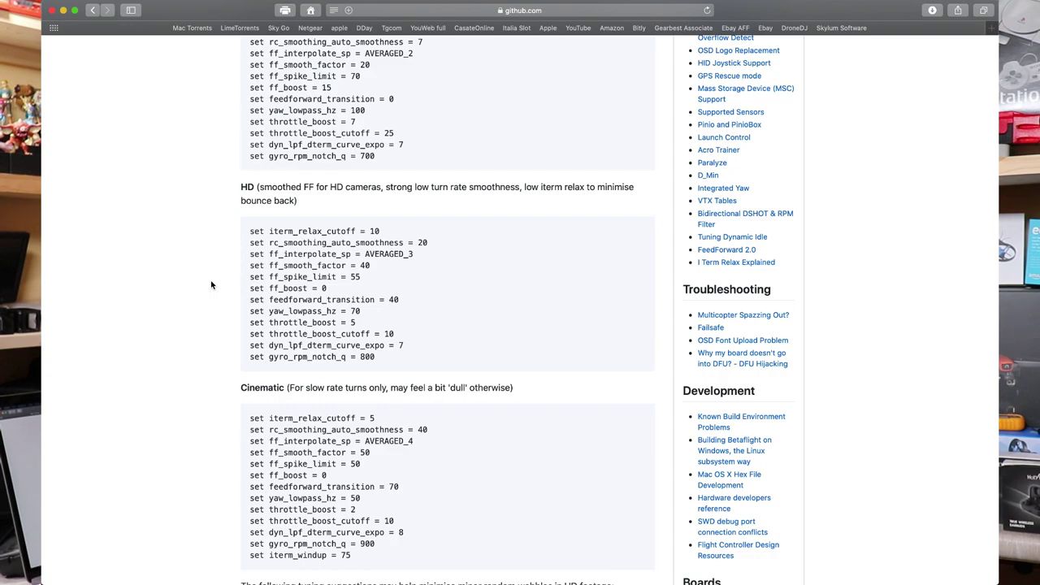
scroll(211, 284, up, 1)
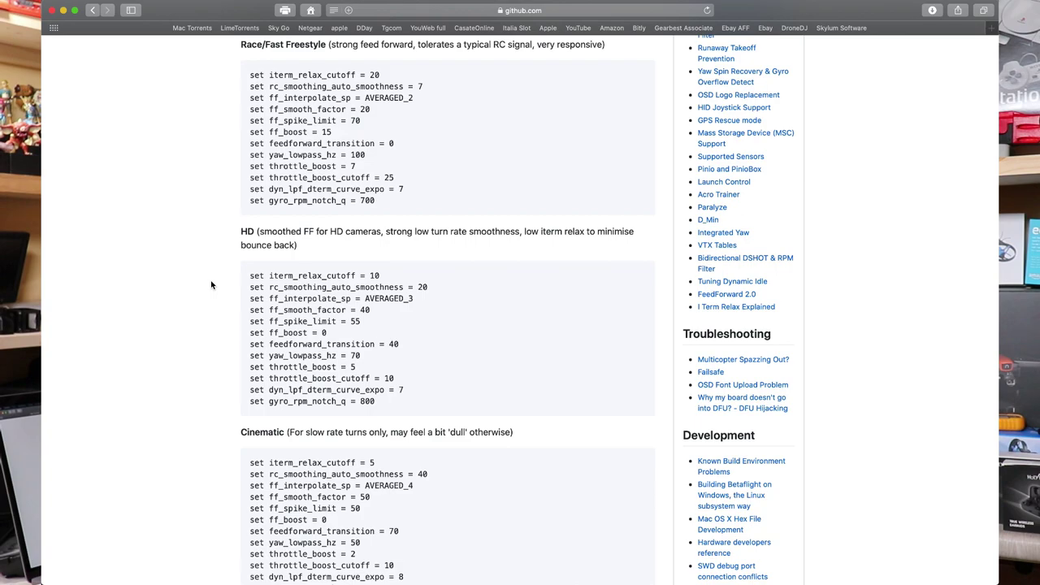
scroll(211, 284, up, 1)
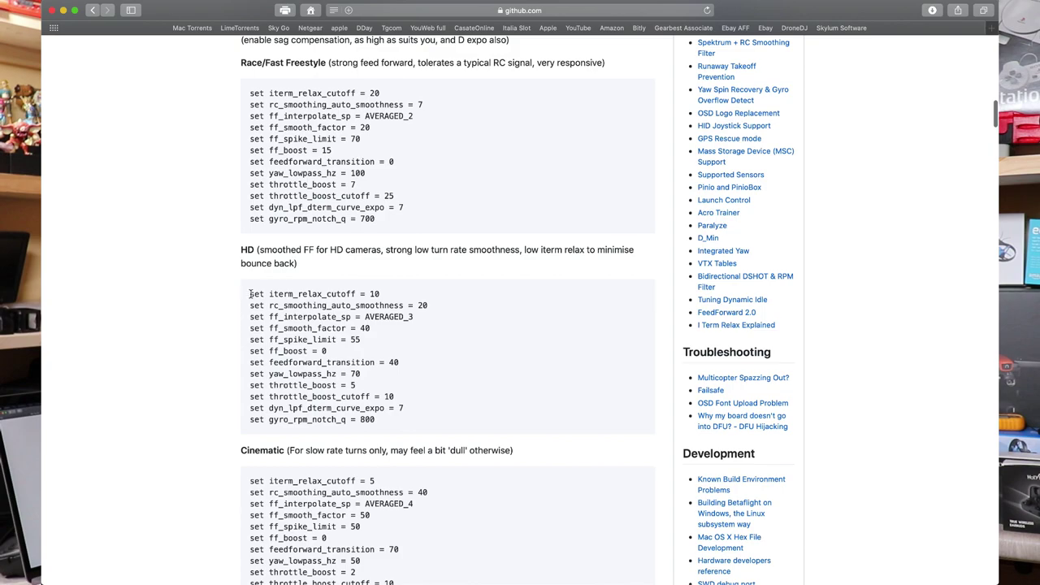
drag(250, 294, 460, 417)
right_click(448, 387)
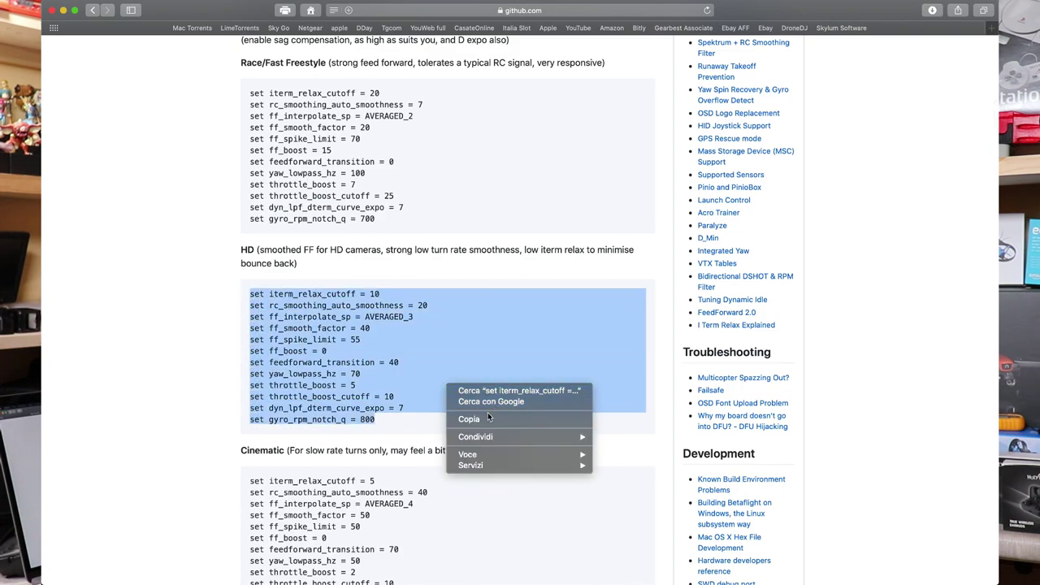
click(487, 419)
Switch to Betaflight Configurator, paste and run the copied HD commands in the CLI, and enter the save command
mouse_move(243, 569)
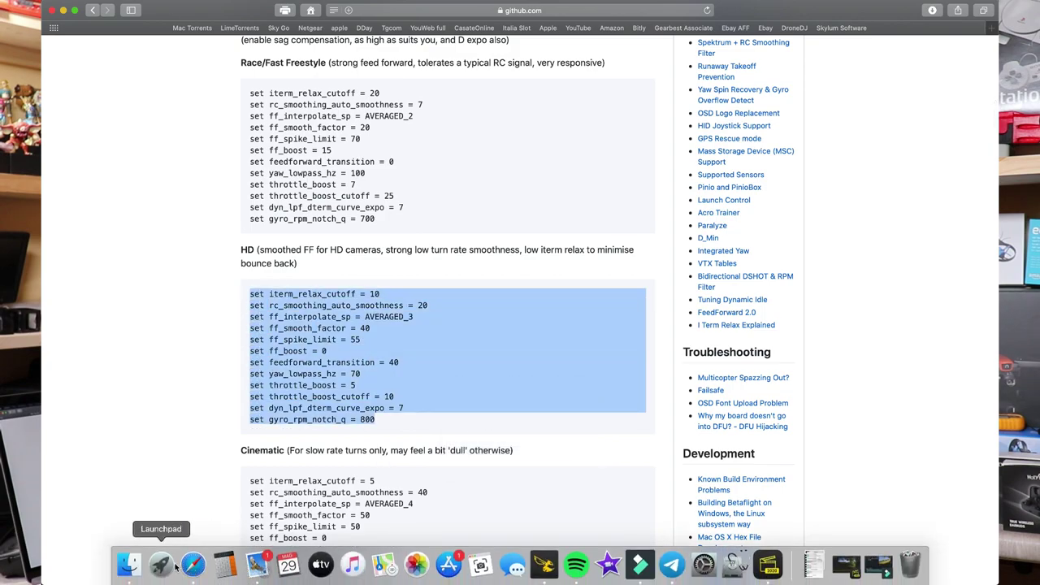
click(544, 565)
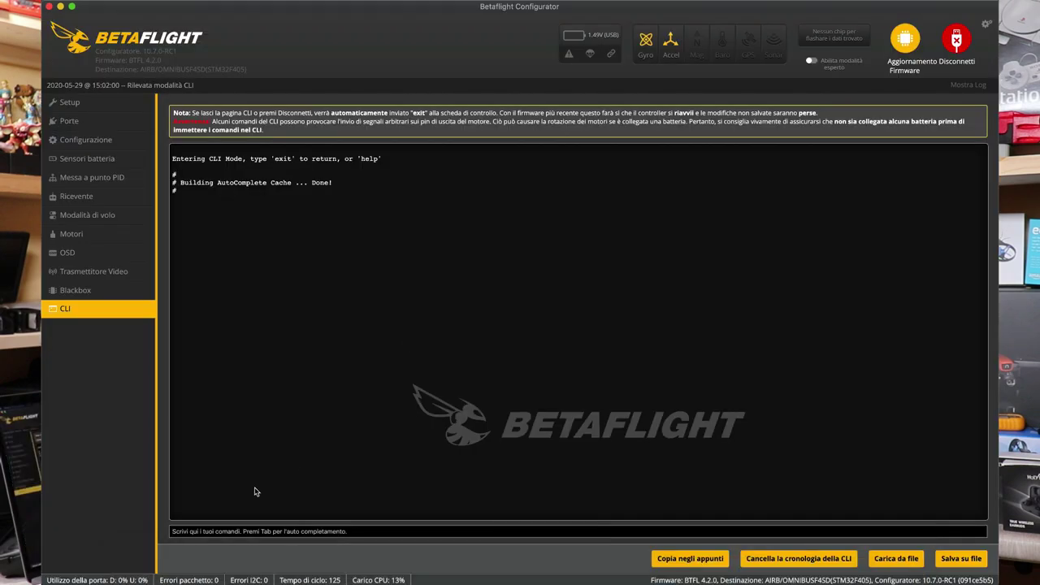
right_click(195, 532)
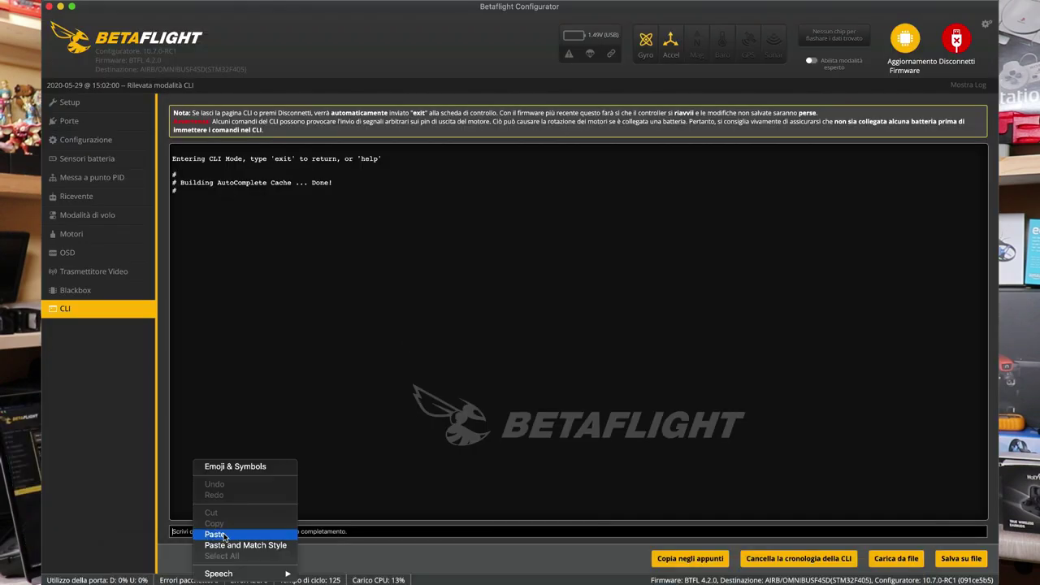
click(216, 535)
key(Return)
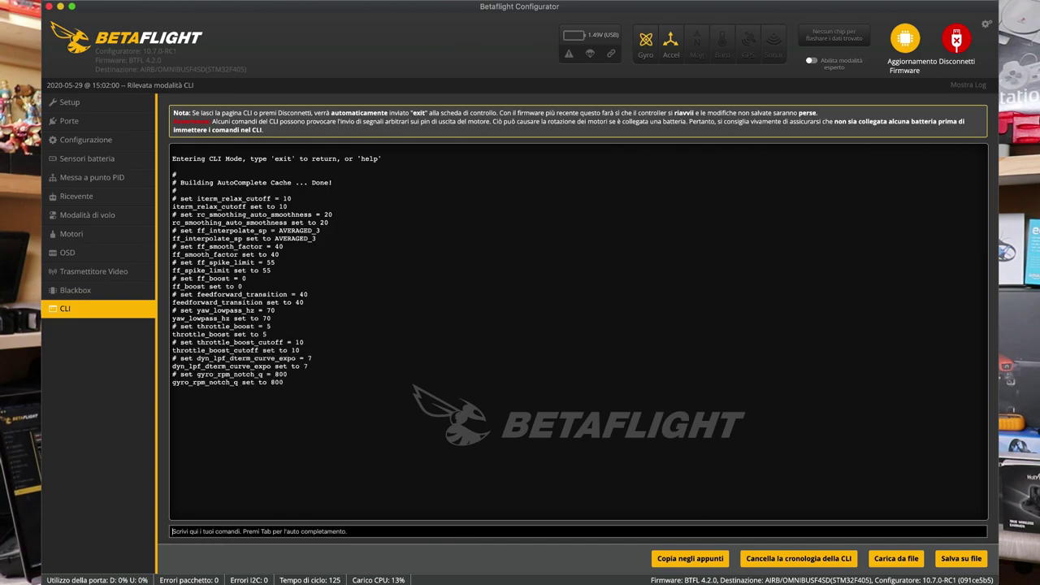
text(save)
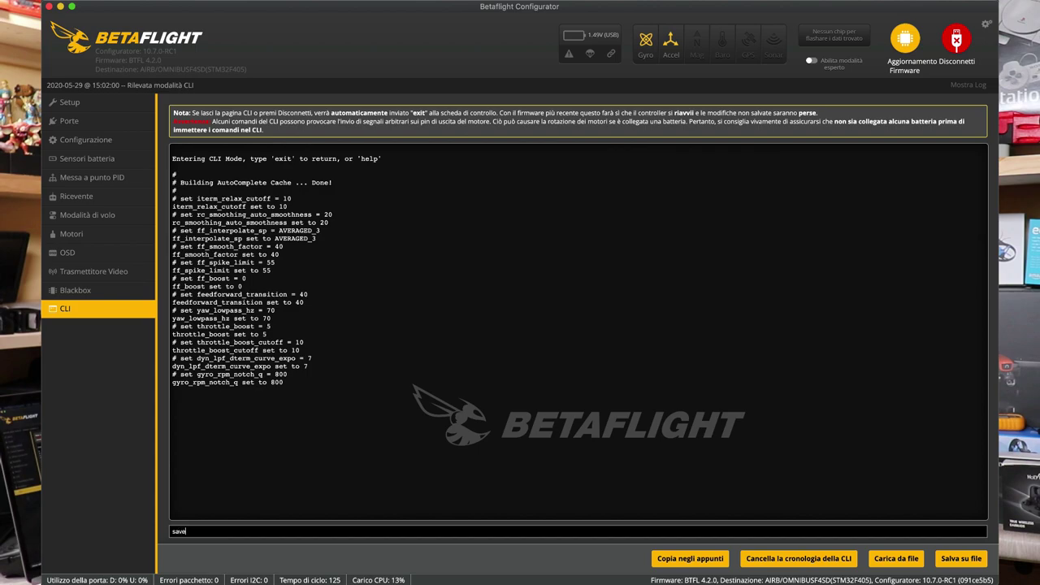